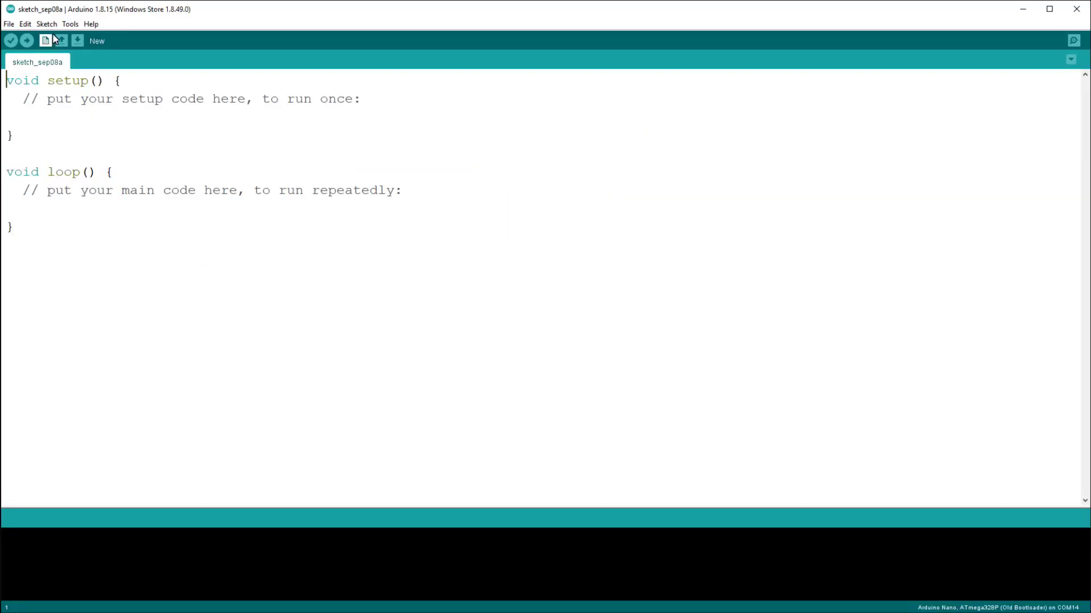
click(46, 24)
mouse_move(77, 109)
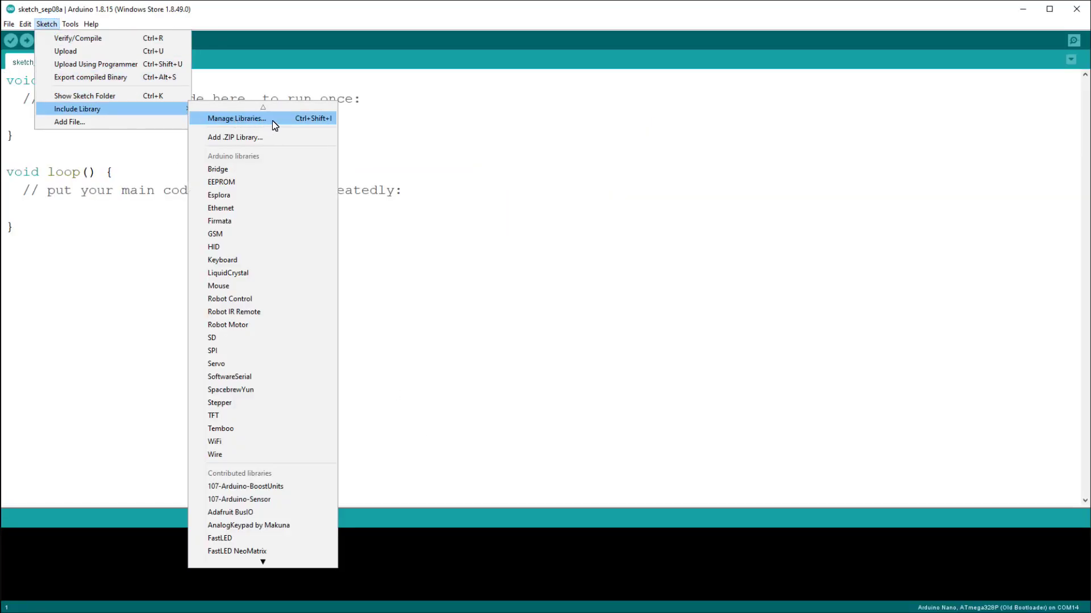
click(272, 121)
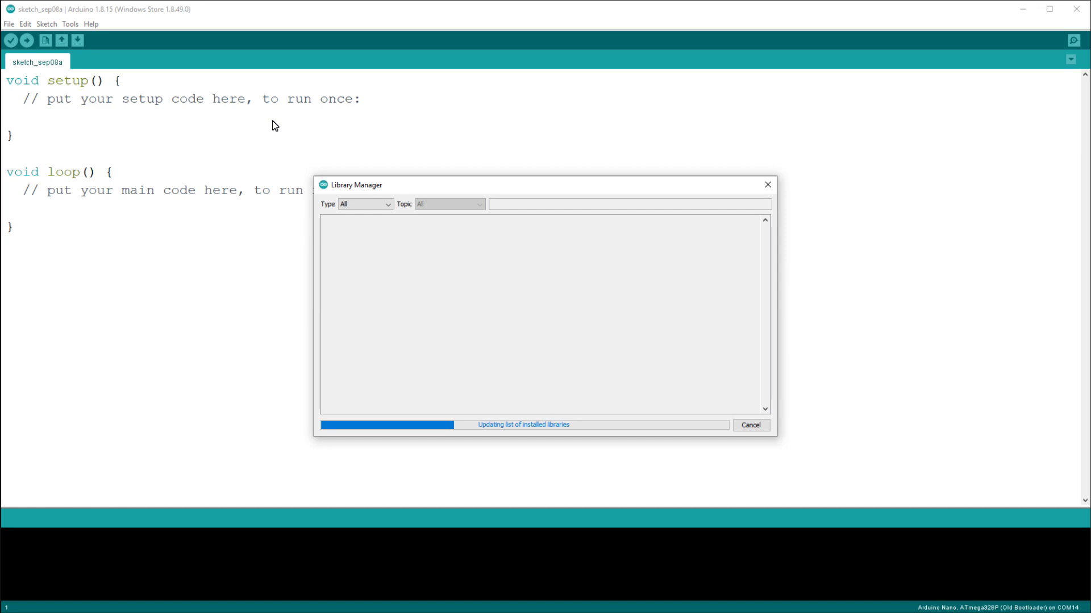
text(PololuLedStrip)
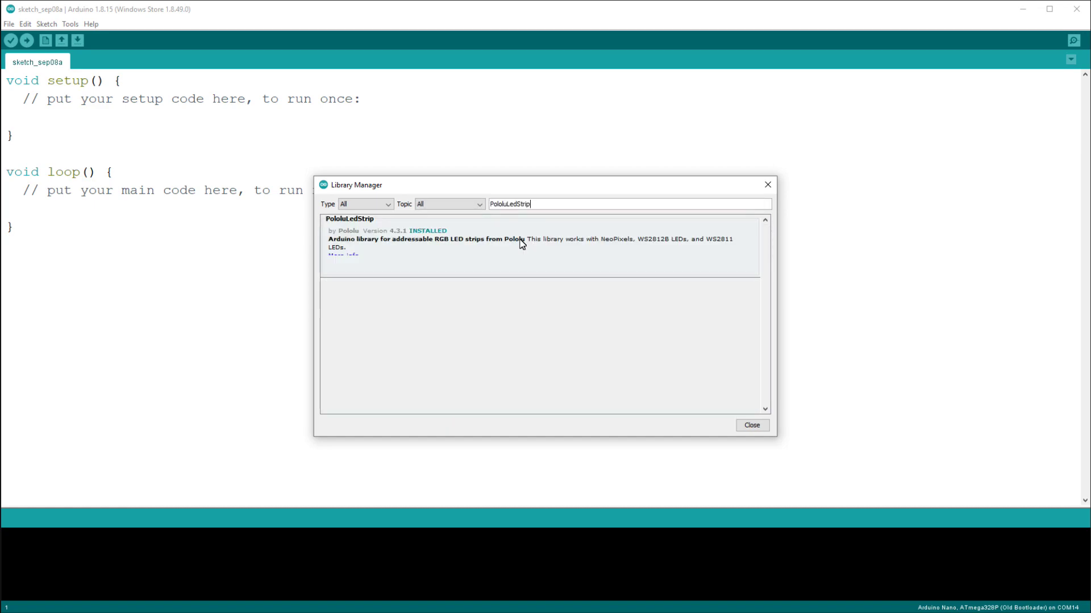
click(520, 242)
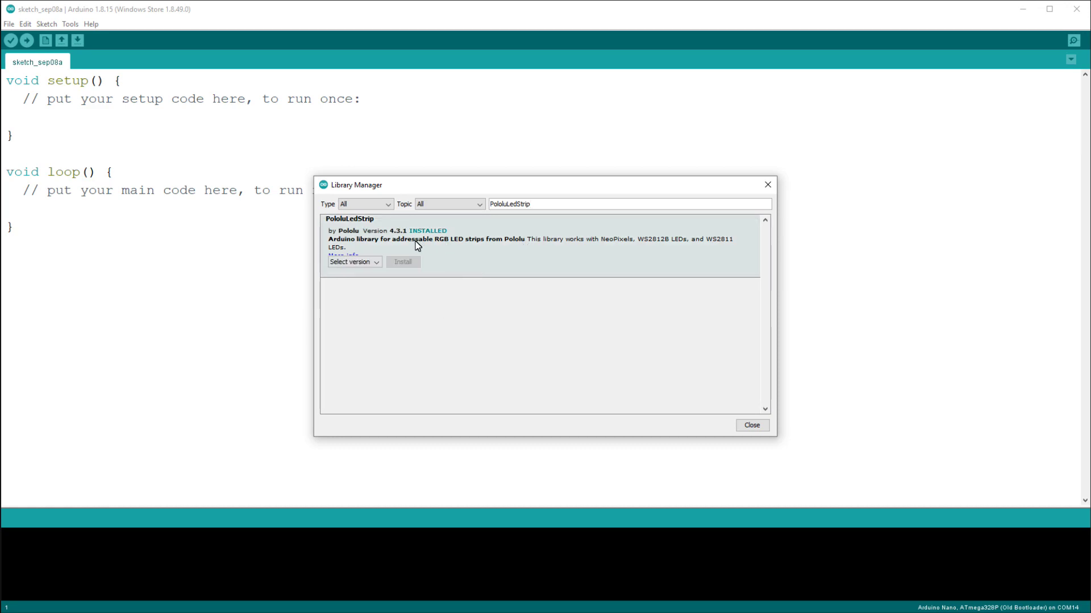
click(749, 428)
Step: Open the PololuLedStrip LedStripRainbow example from the File menu's Examples
click(8, 25)
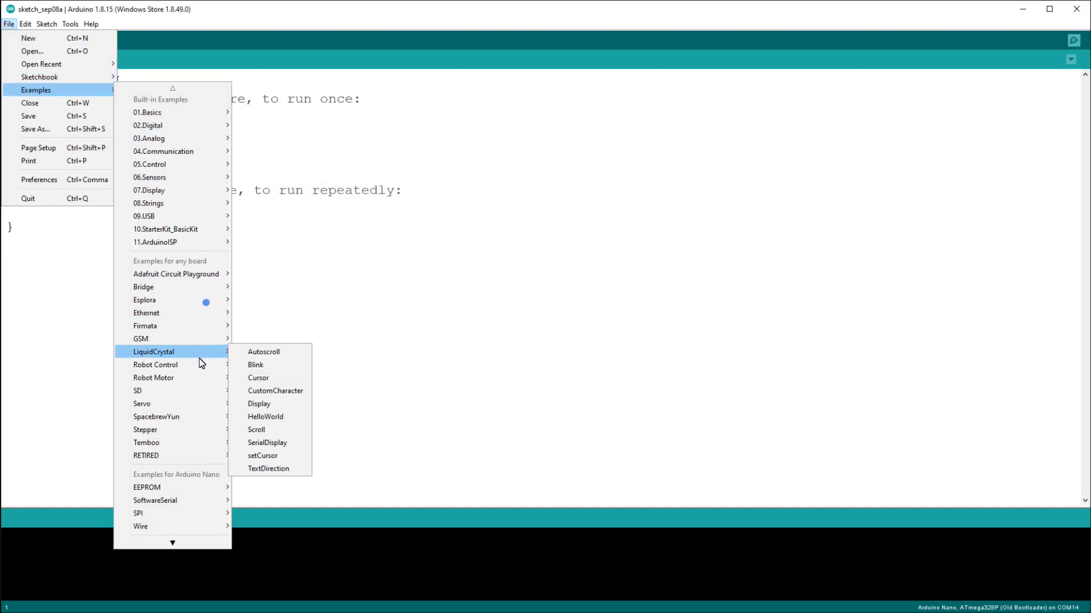
scroll(202, 363, down, 3)
scroll(207, 302, down, 2)
scroll(191, 427, down, 3)
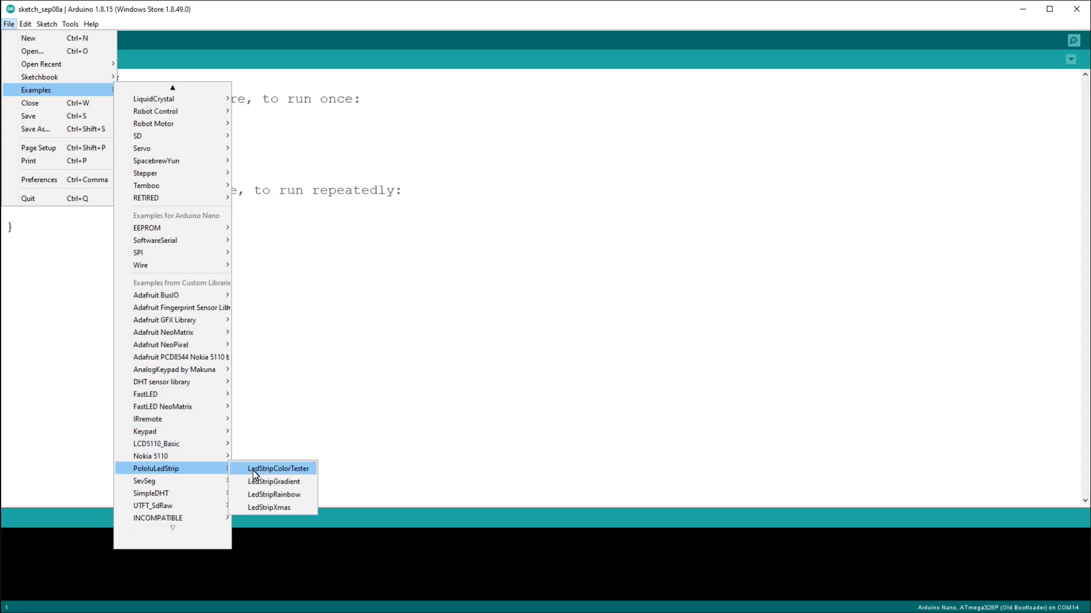
click(294, 496)
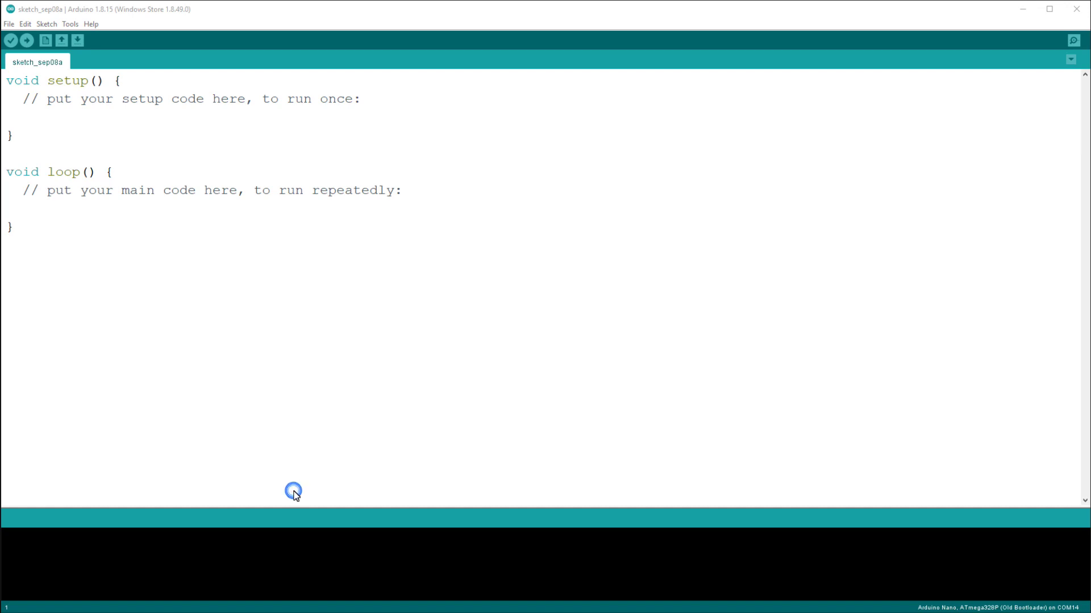
Step: Maximize the LedStripRainbow window and change LED_COUNT from 60 to 48 and the strip pin from 12 to 6
drag(896, 169, 81, 20)
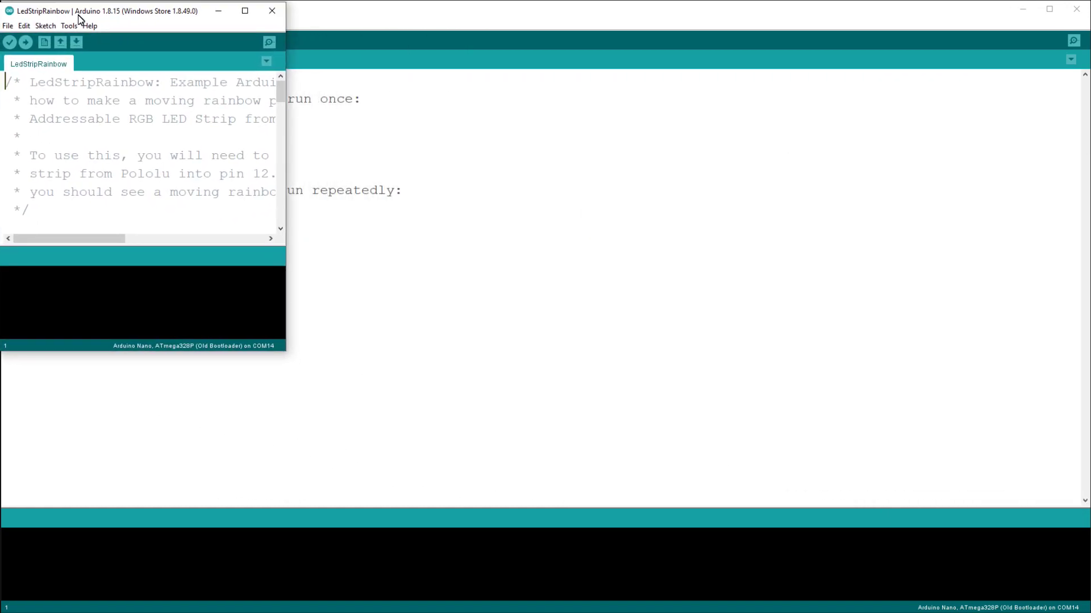
double_click(80, 20)
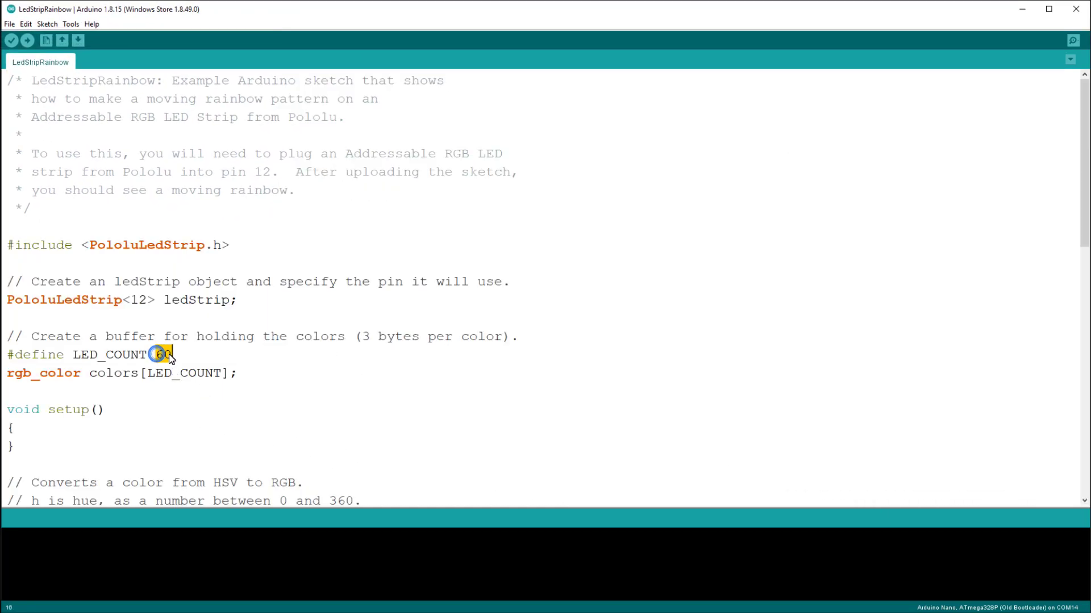
text(48)
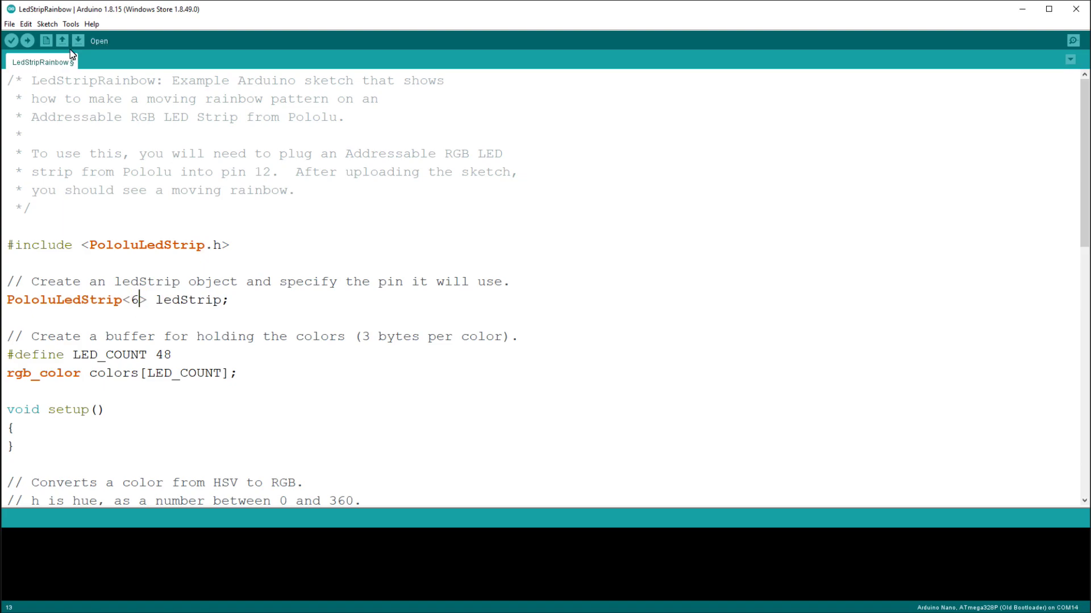
click(71, 26)
Step: Target the Arduino Uno board on port COM14 and upload the sketch
mouse_move(163, 140)
mouse_move(317, 156)
click(383, 168)
click(70, 23)
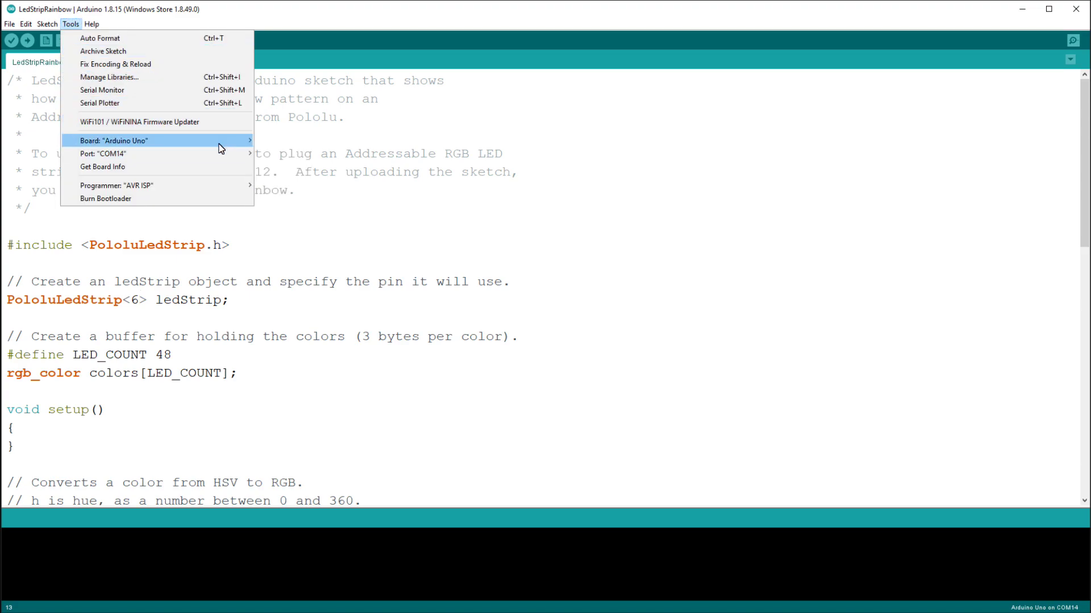
click(374, 133)
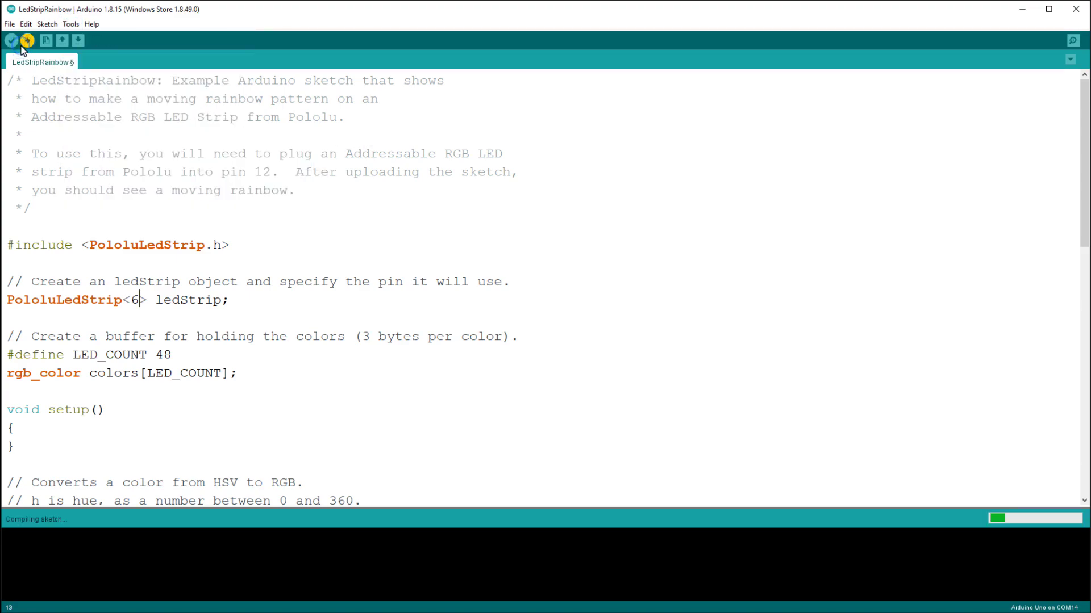